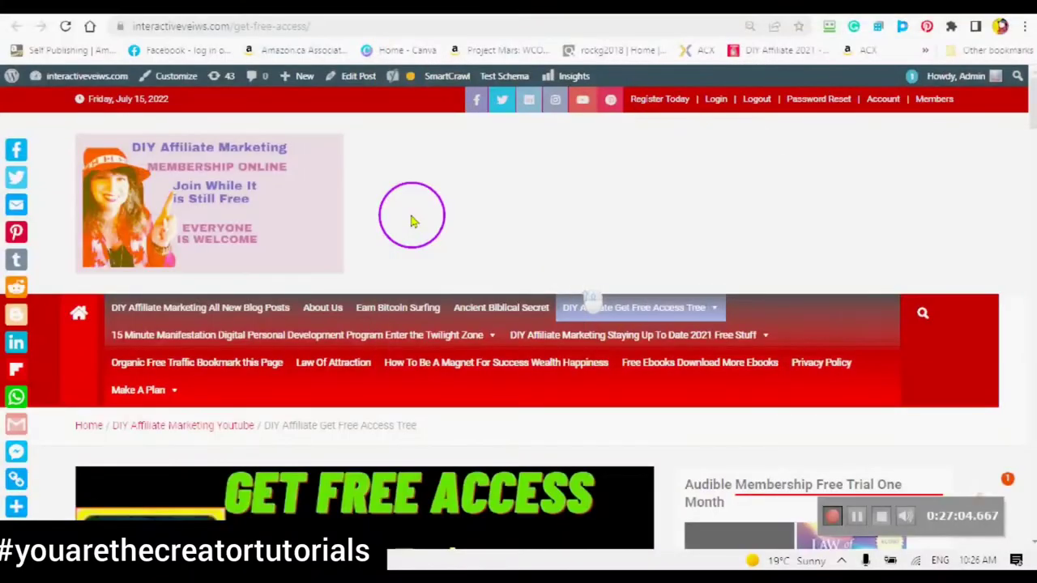
Download the NEW-Steps-To-Create-An-Affiliate-Marketing-Business-Online PDF from the Free Ebook Download button
scroll(477, 257, down, 7)
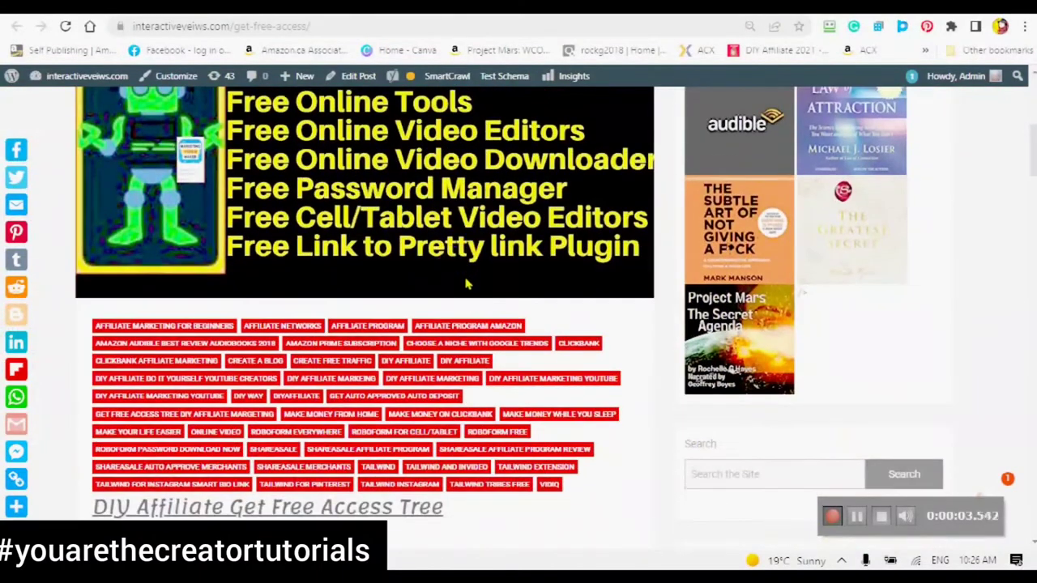
scroll(469, 279, down, 8)
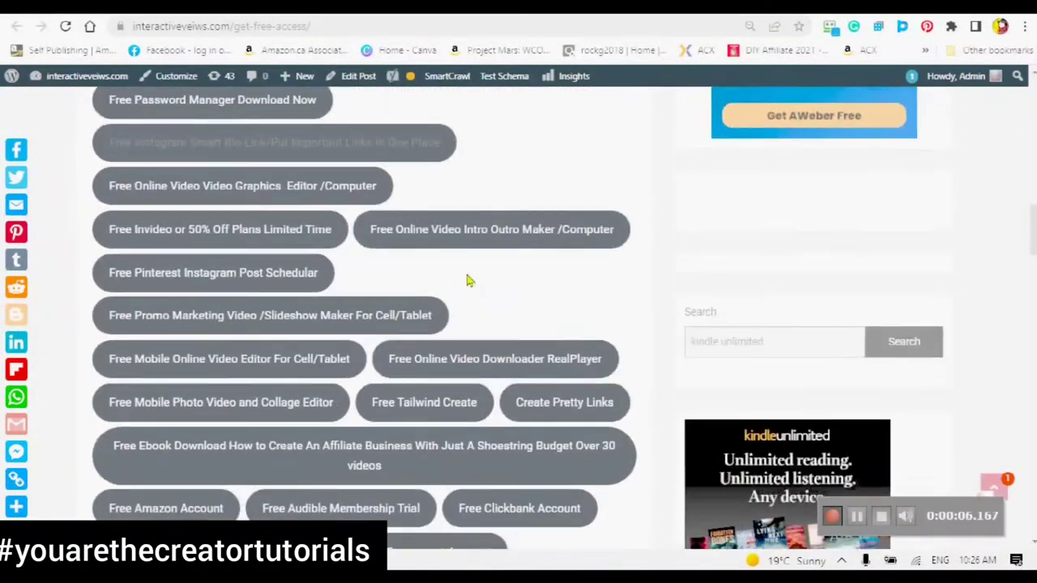
scroll(466, 280, down, 4)
scroll(466, 280, up, 4)
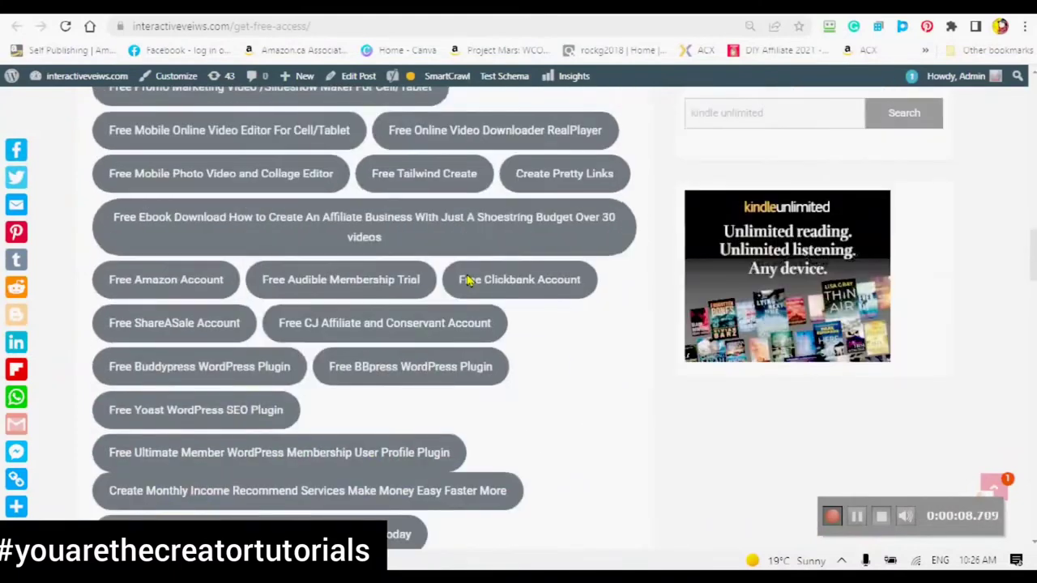
scroll(466, 280, up, 3)
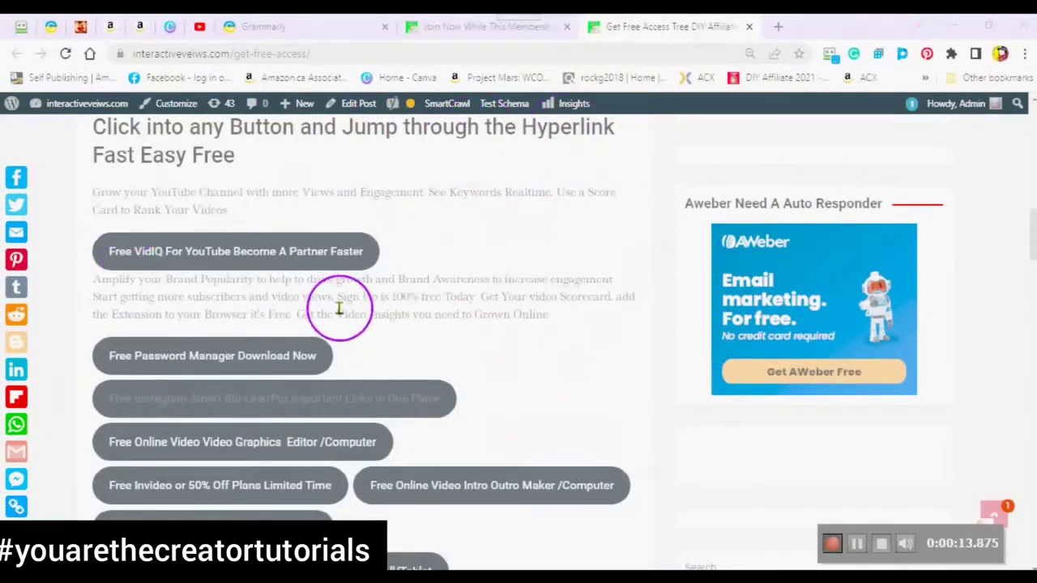
scroll(420, 355, down, 1)
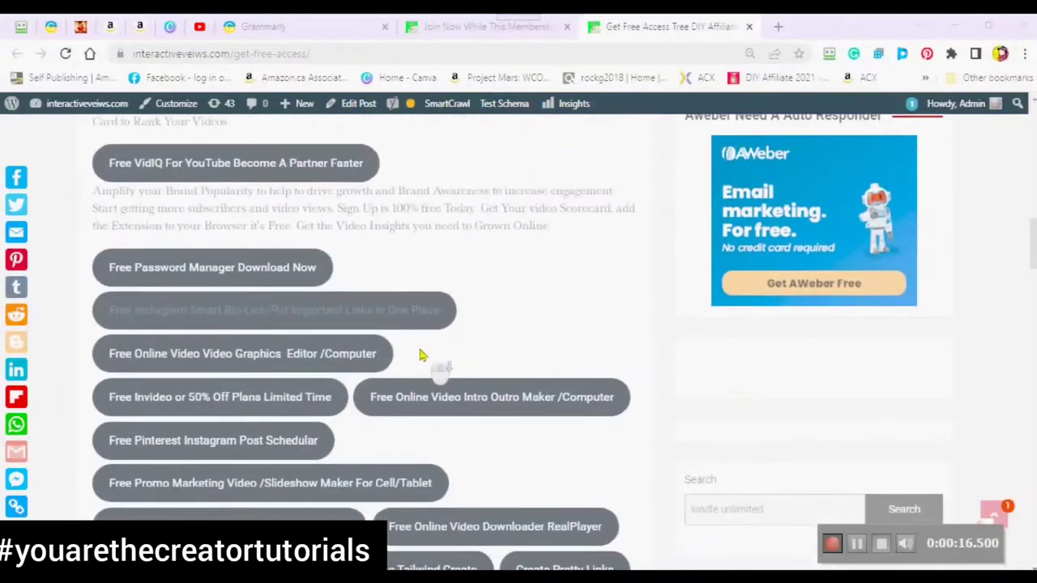
scroll(420, 354, down, 3)
click(101, 387)
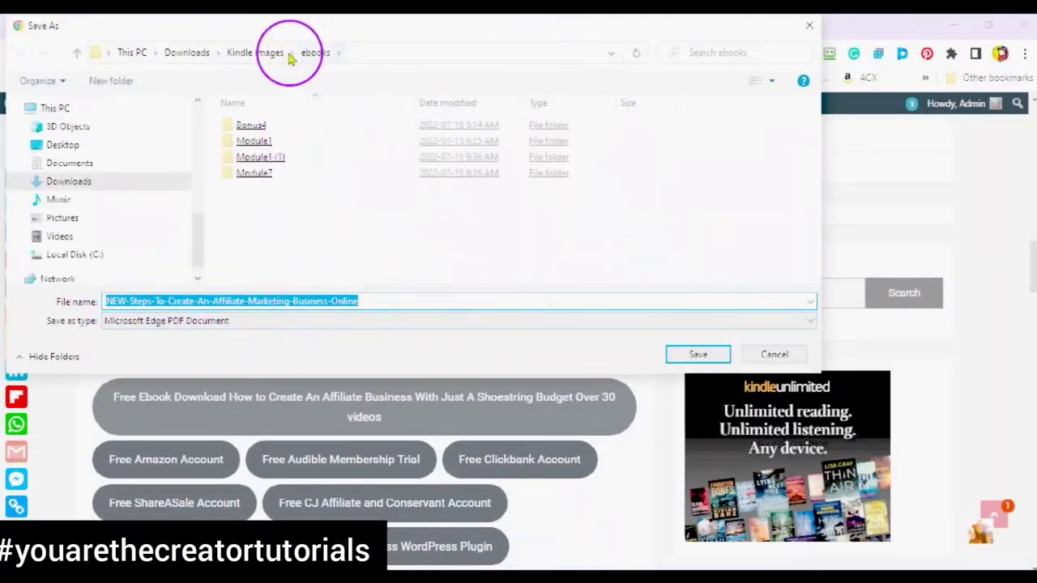
Save the NEW-Steps PDF to Downloads > Kindle images > ebooks, then minimise Chrome
click(698, 354)
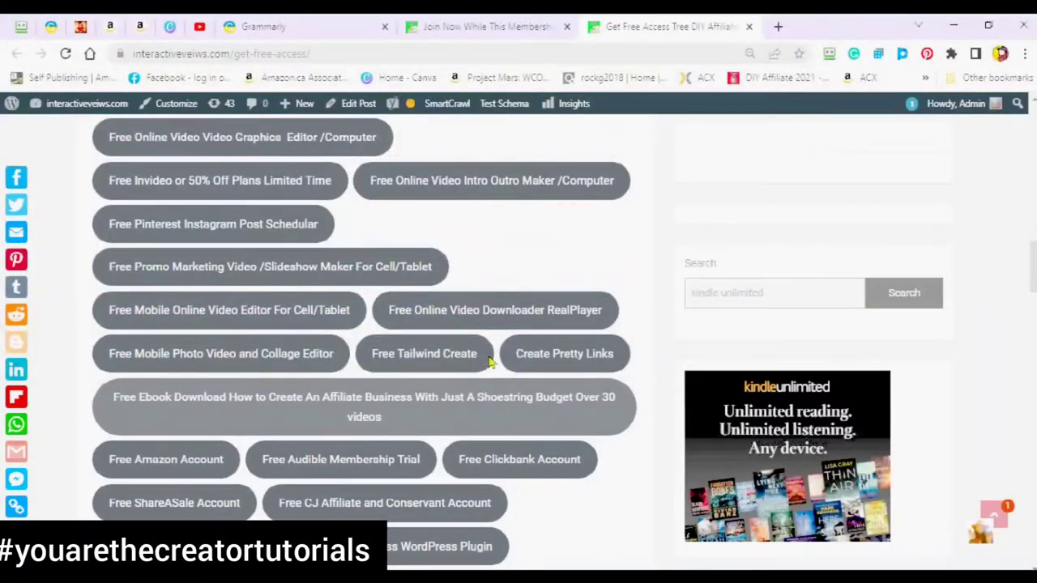
click(491, 363)
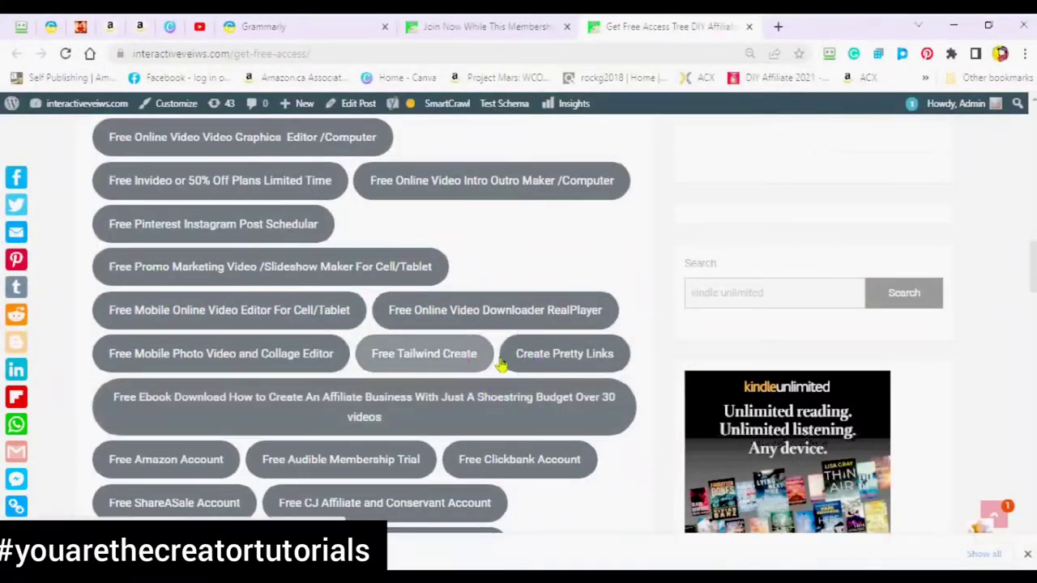
click(491, 394)
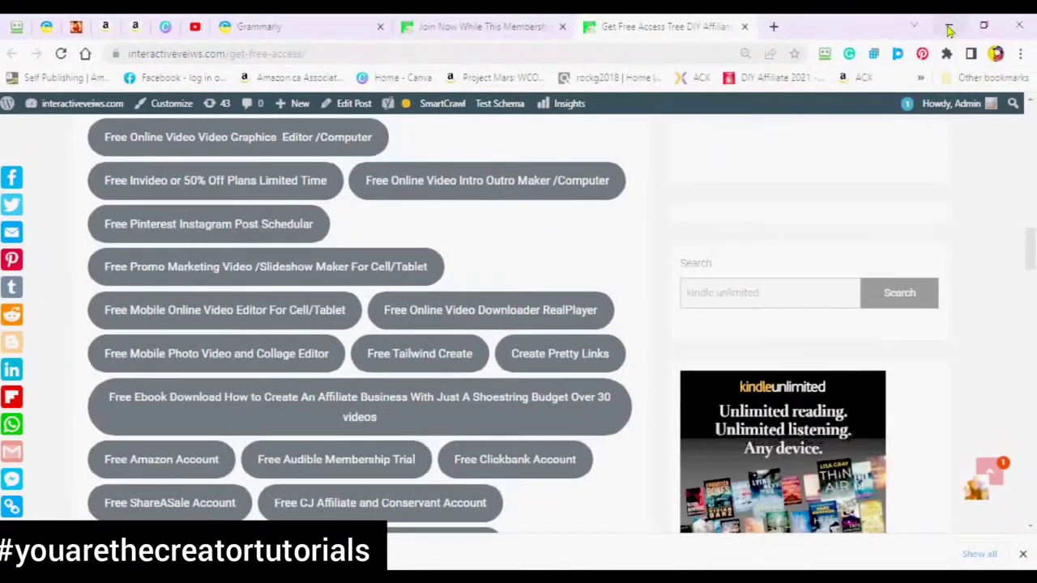
click(950, 30)
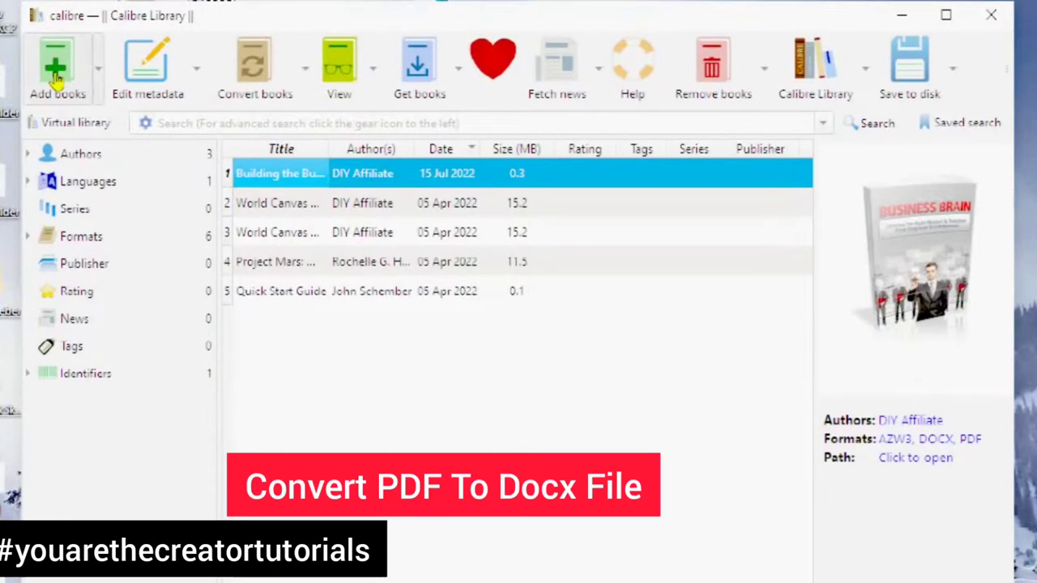
Add the 8.2 MB NEW-Steps affiliate PDF from Downloads to the calibre library and select it
click(57, 77)
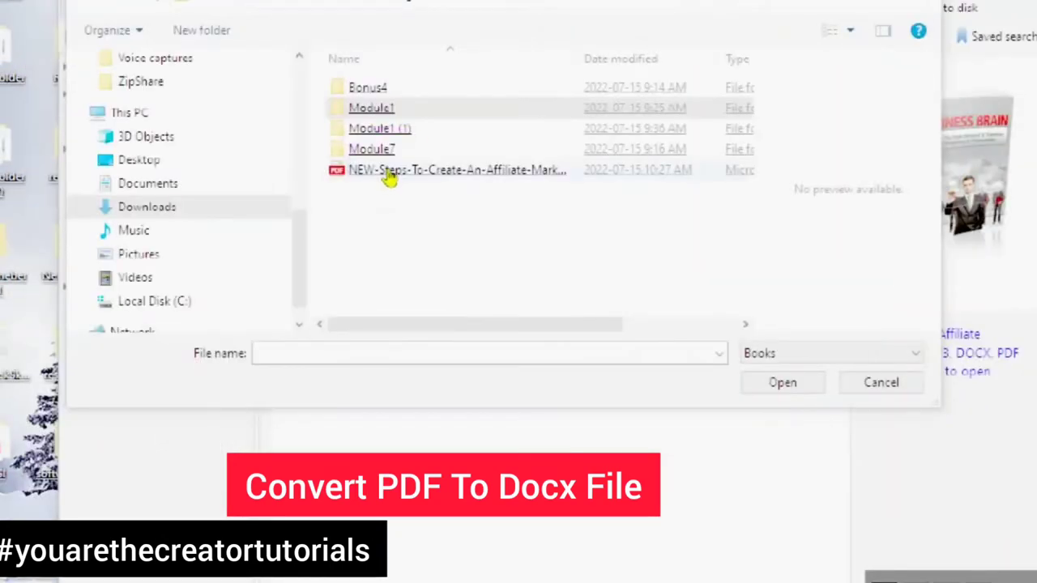
click(389, 179)
click(746, 383)
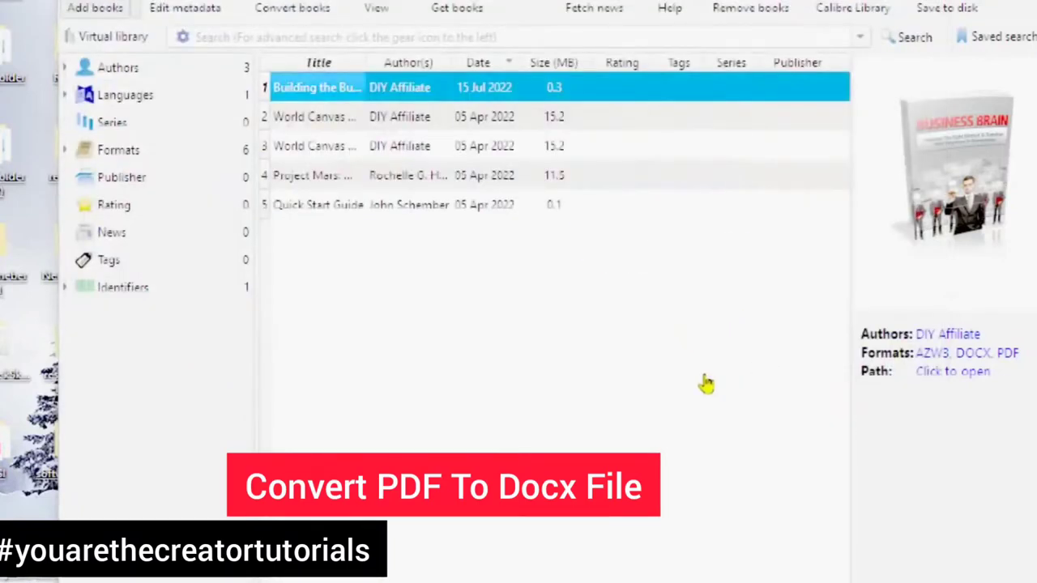
click(615, 431)
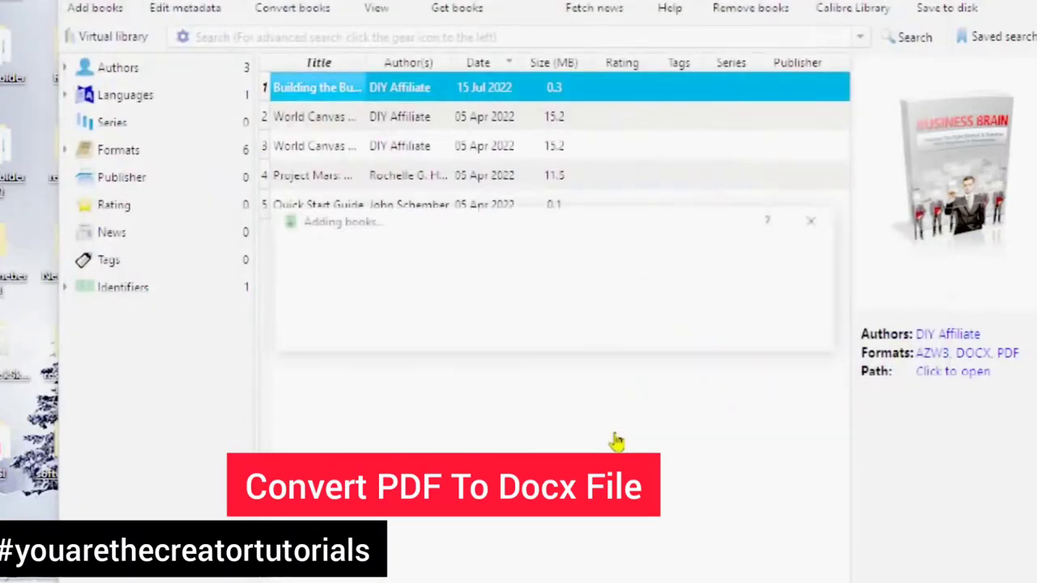
click(479, 282)
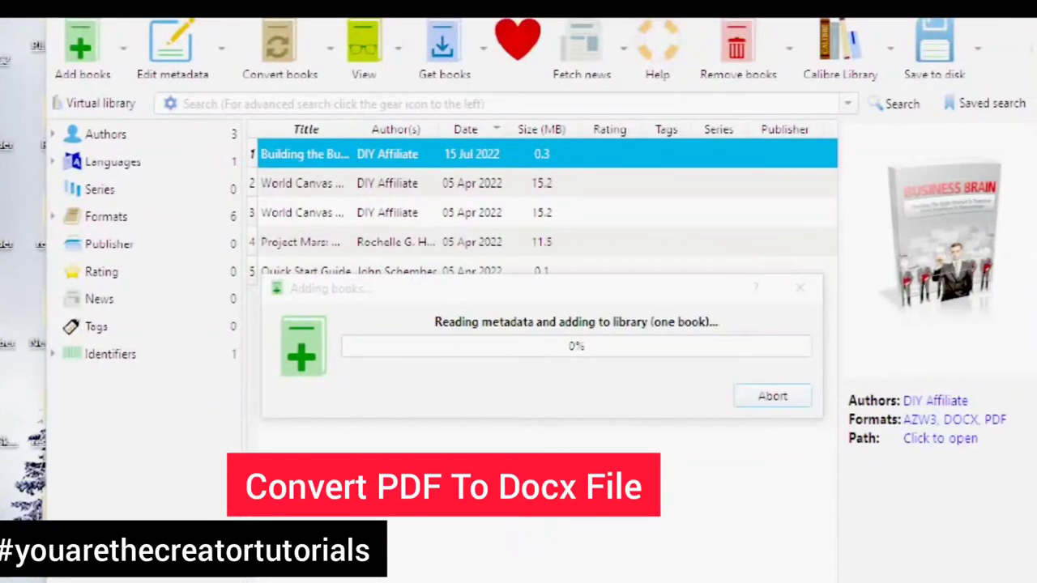
click(303, 157)
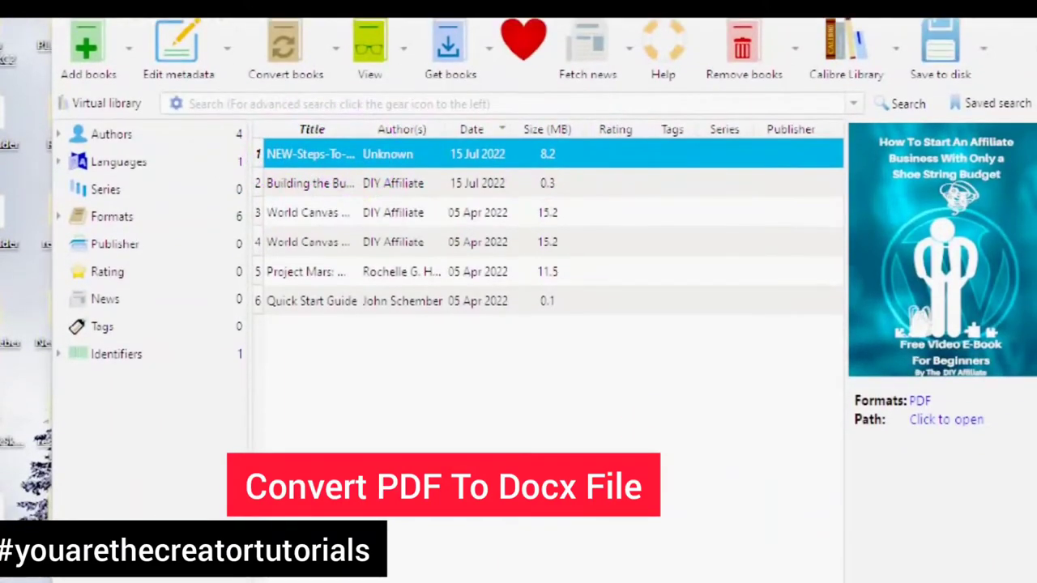
Set up conversion of the new ebook with DOCX as the output format
click(285, 47)
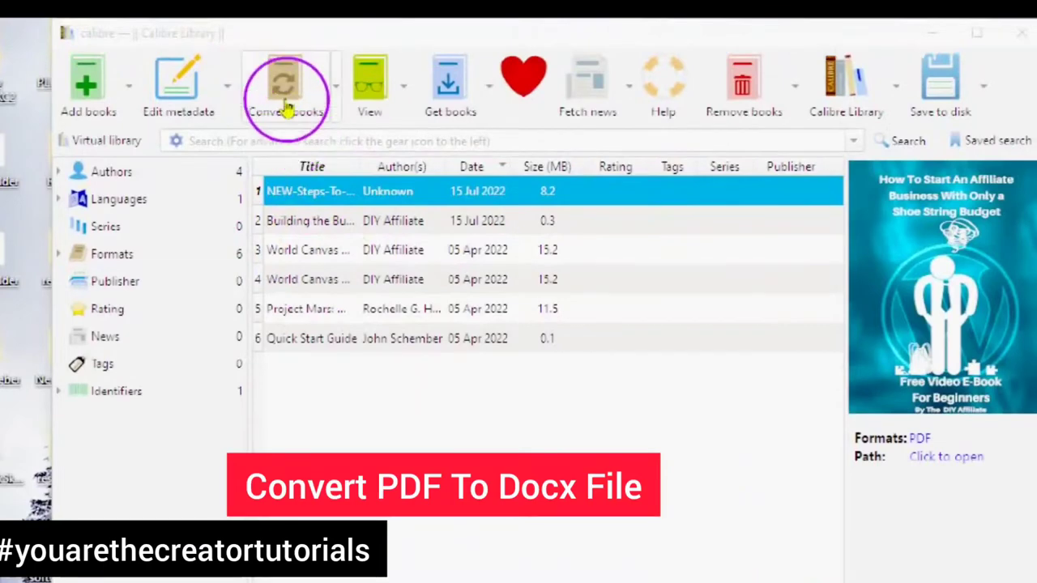
click(289, 96)
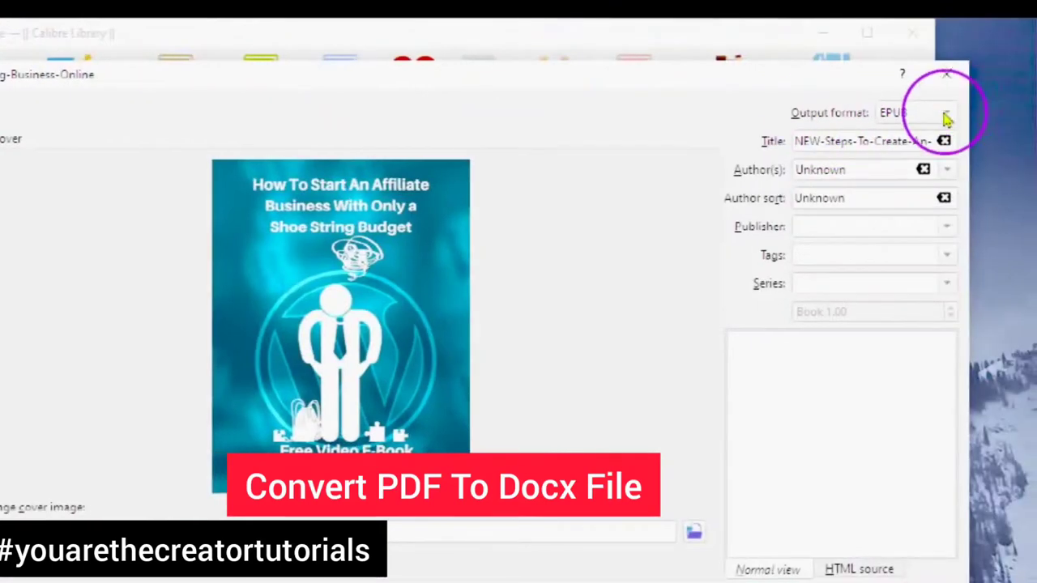
click(948, 113)
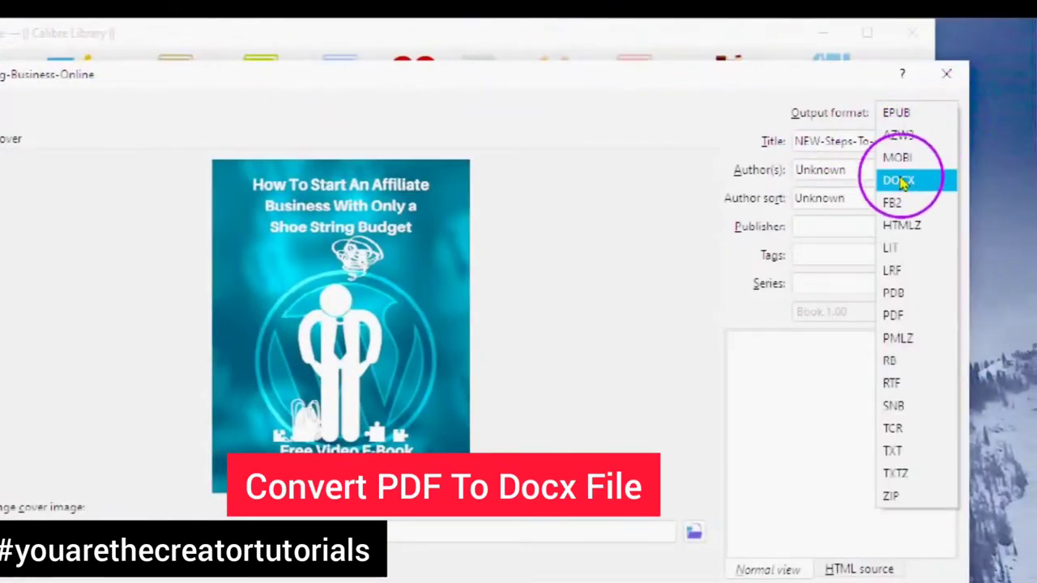
key(Escape)
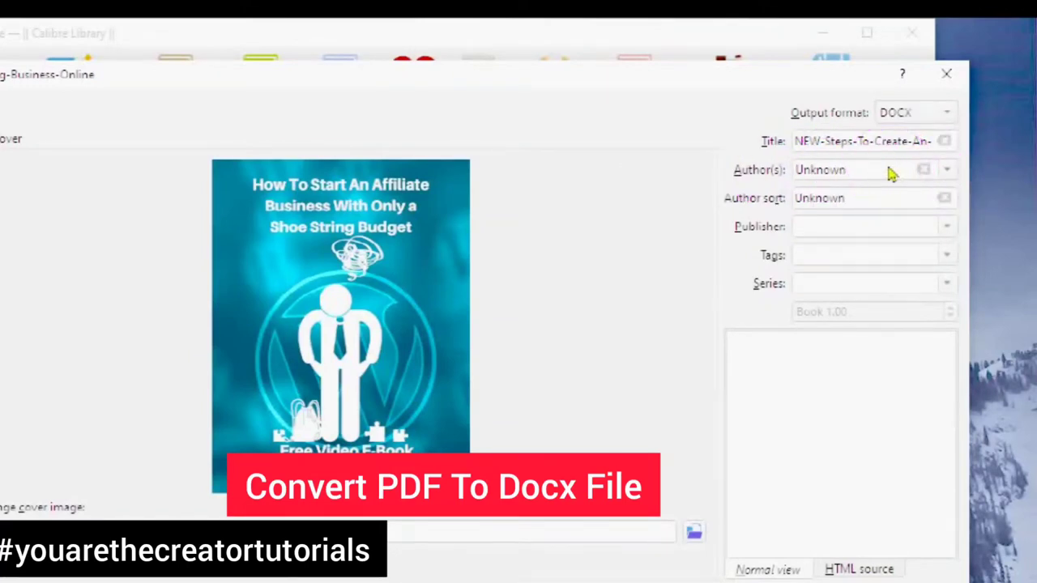
Change the book's author from Unknown to DIY Affiliate
double_click(822, 169)
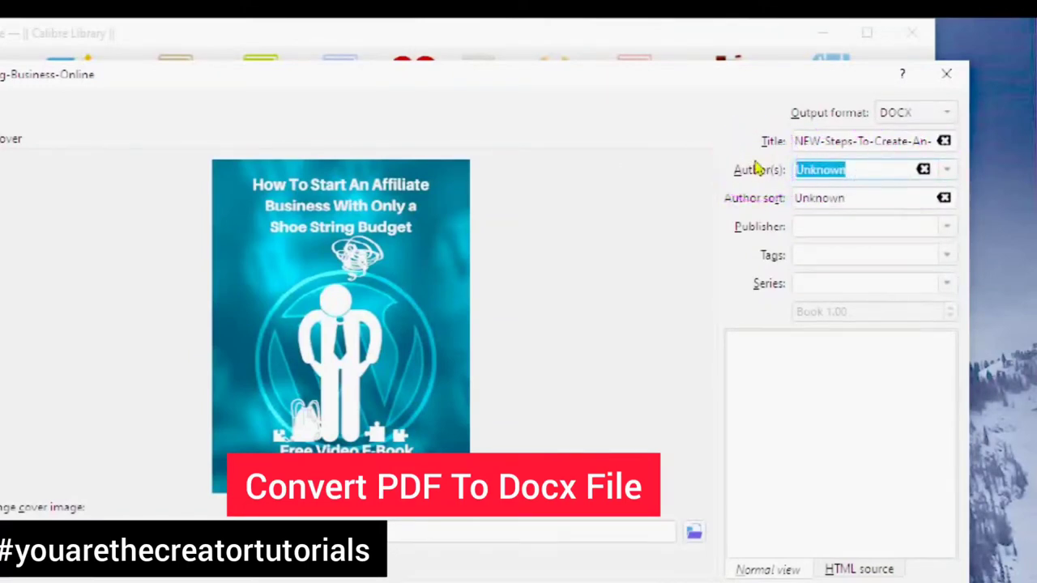
text(DIY)
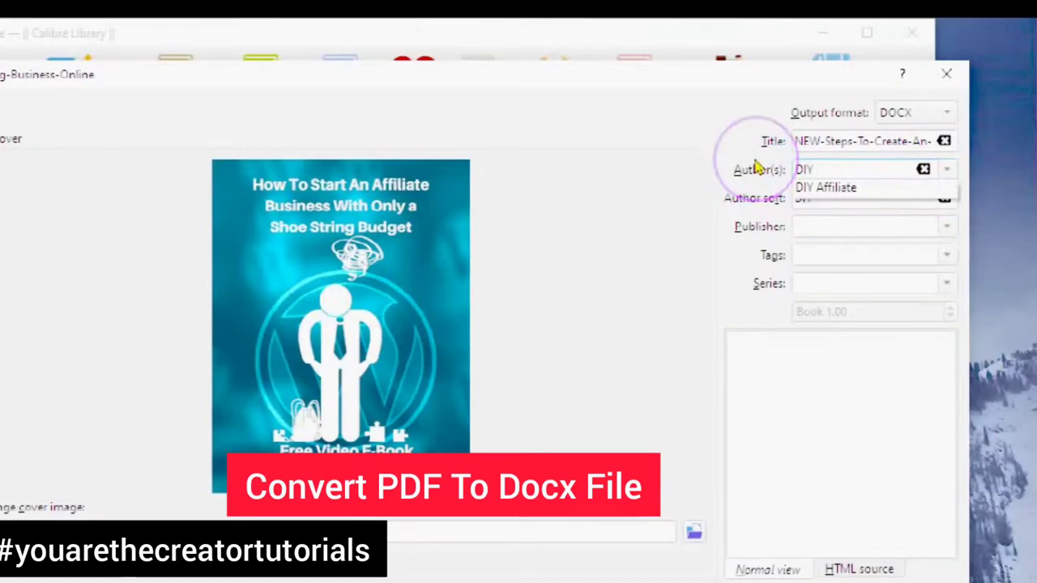
click(823, 187)
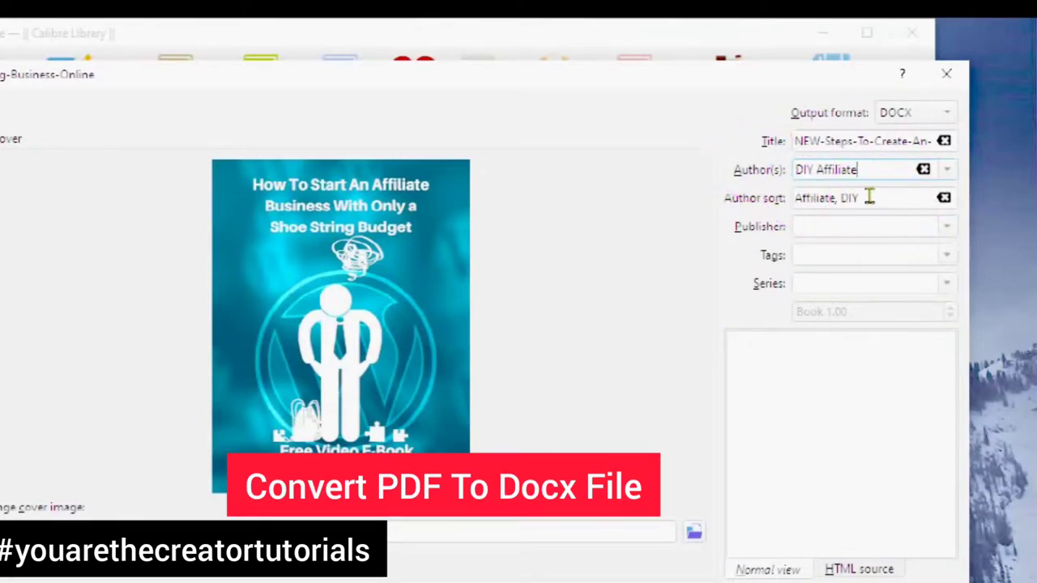
click(813, 251)
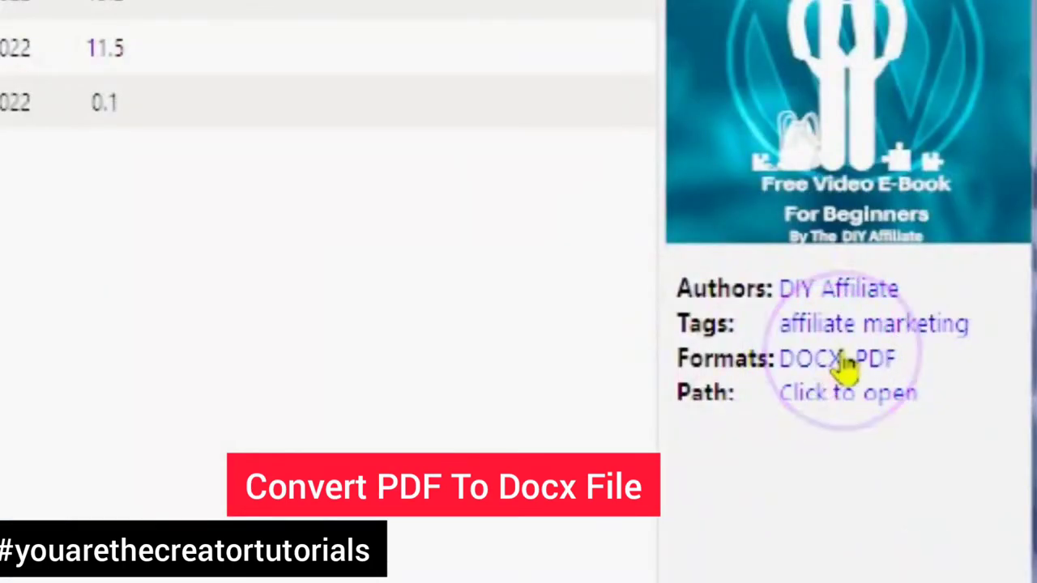
Save the DIY Affiliate ebook's DOCX and PDF files to disk
click(790, 395)
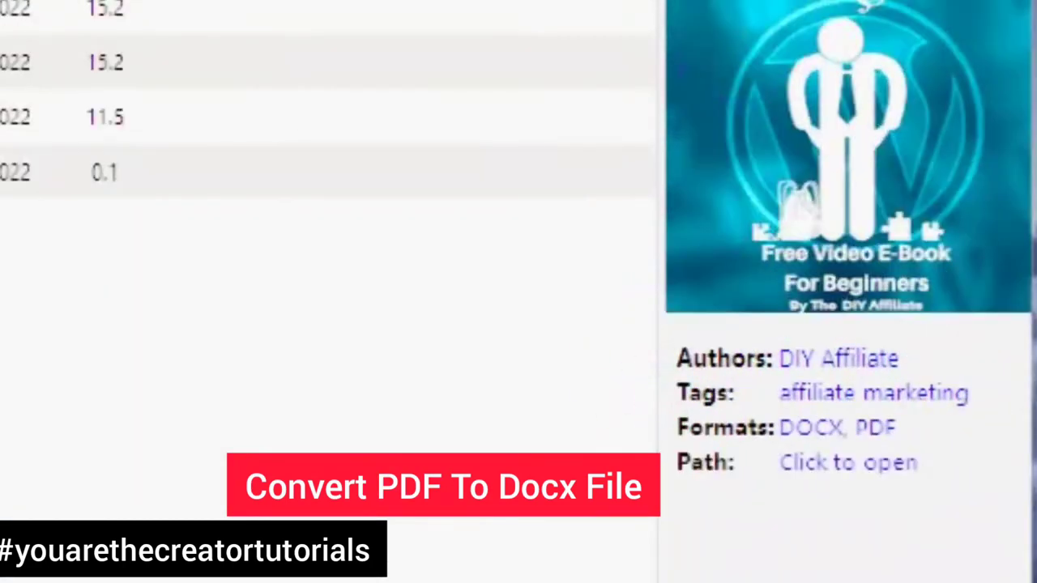
click(718, 144)
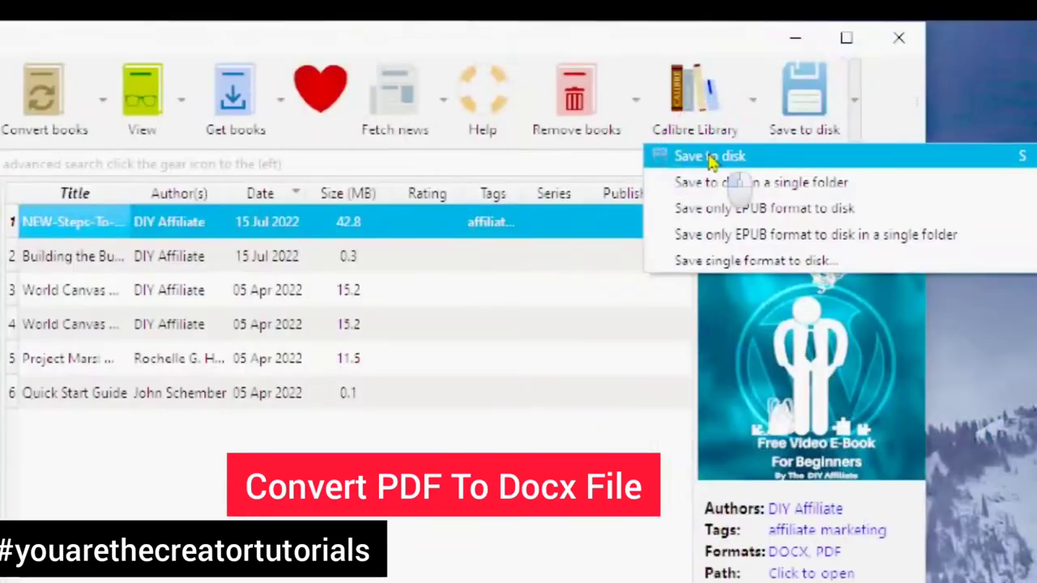
click(706, 152)
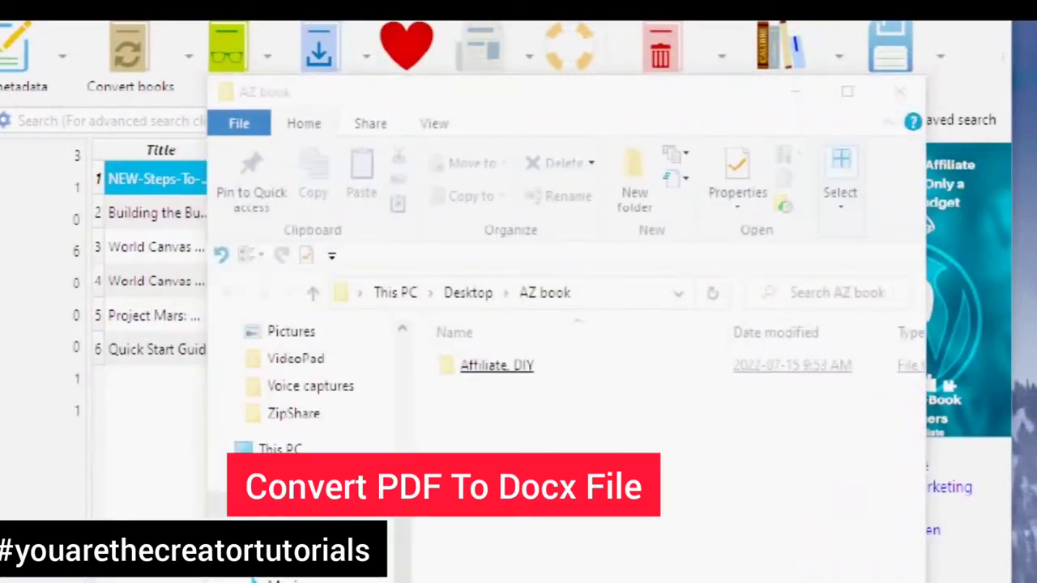
Close the AZ book folder window and launch Kindle Create from the desktop
click(134, 267)
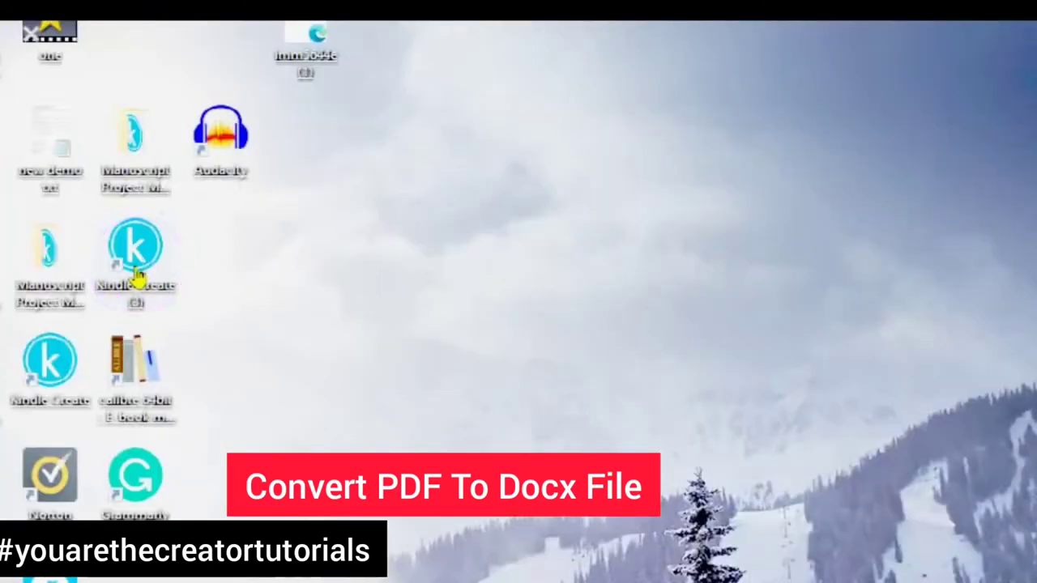
click(81, 486)
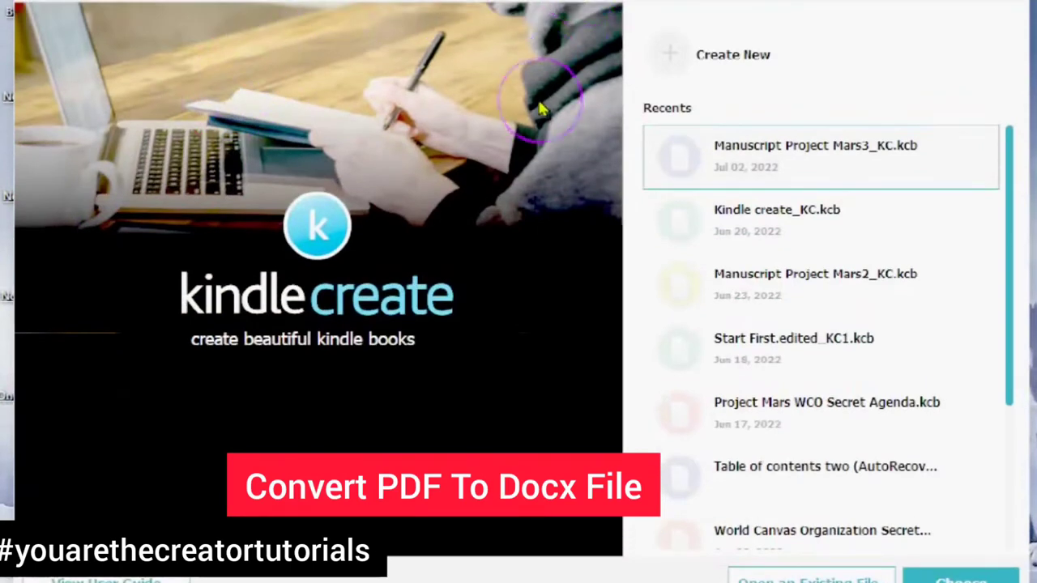
Create a new reflowable Kindle Create book set to import a .doc/.docx/.rtf file
click(547, 120)
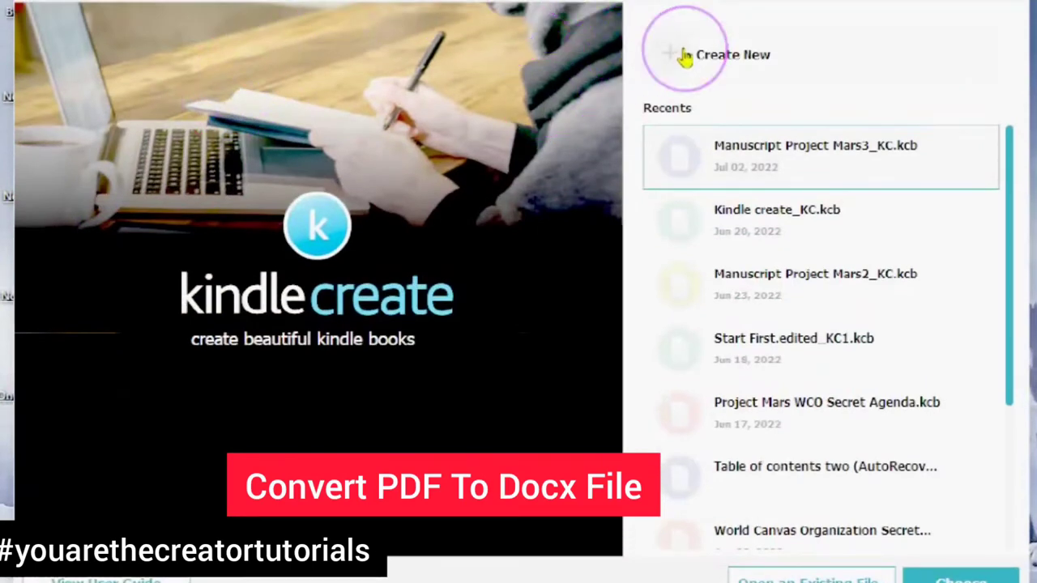
click(668, 67)
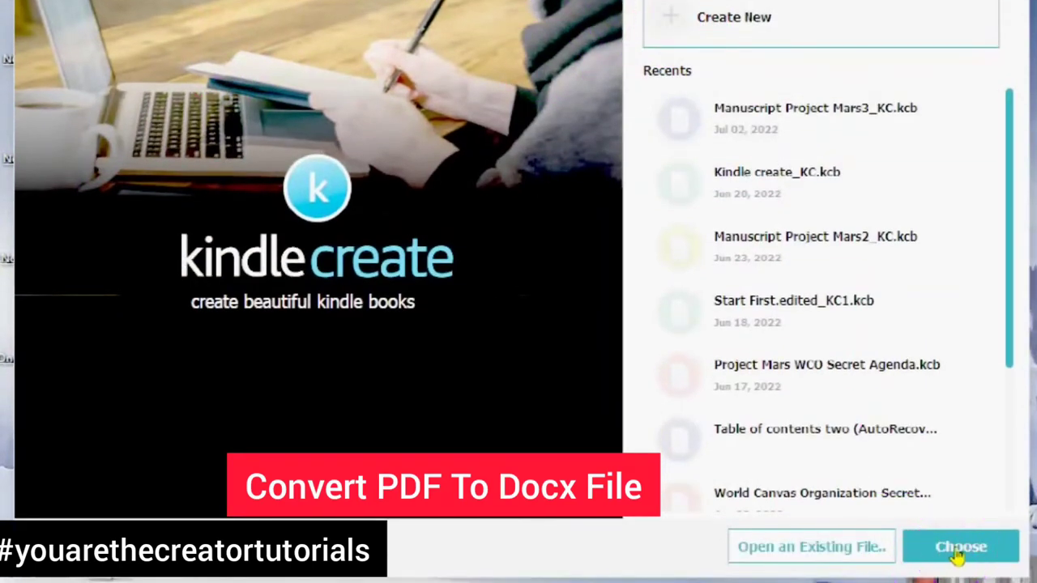
click(960, 580)
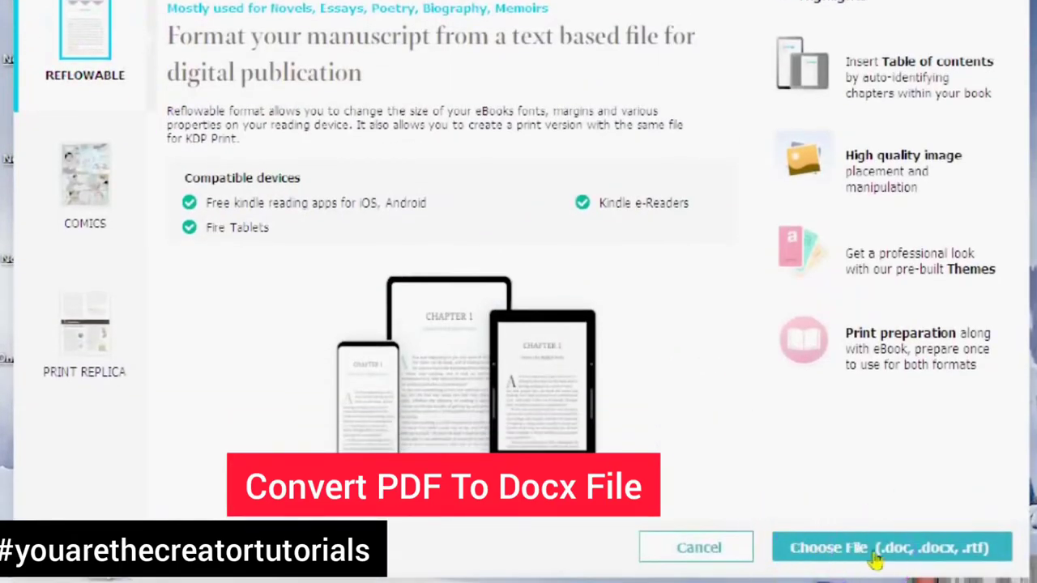
click(938, 546)
click(961, 546)
click(940, 548)
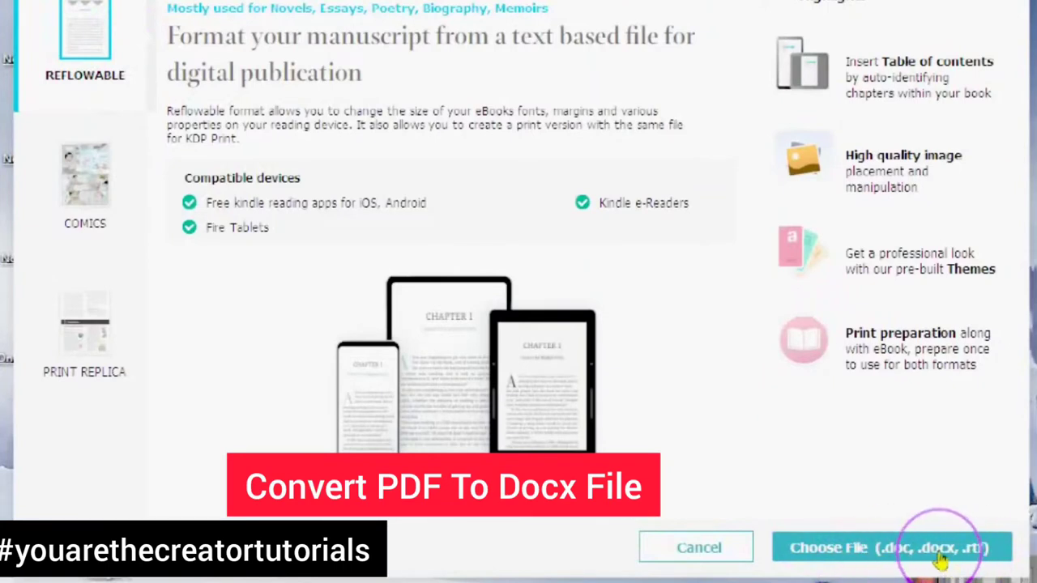
click(887, 549)
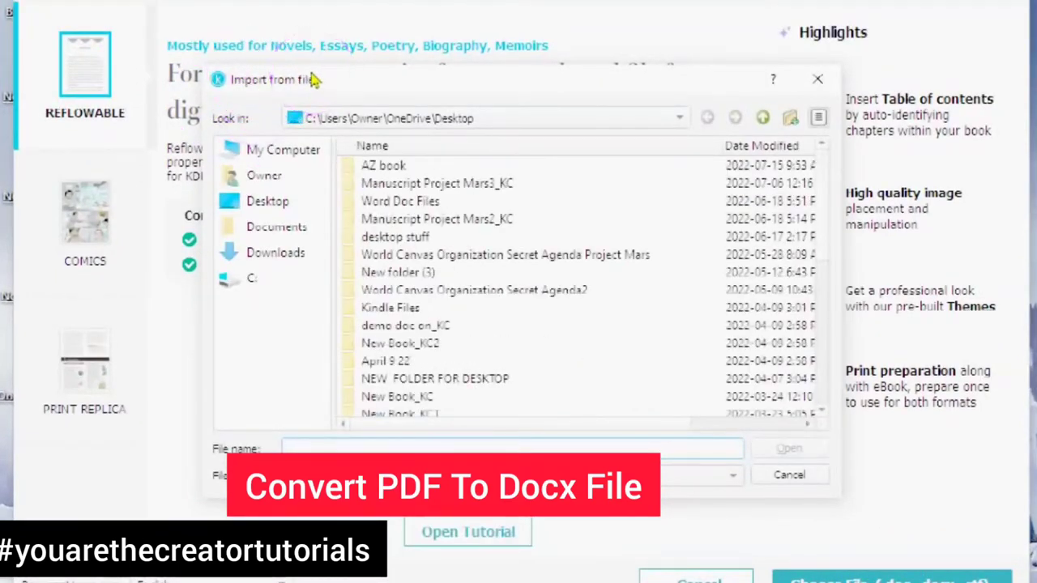
Import the DIY Affiliate .docx from the affiliate folder in AZ book
click(370, 166)
click(778, 448)
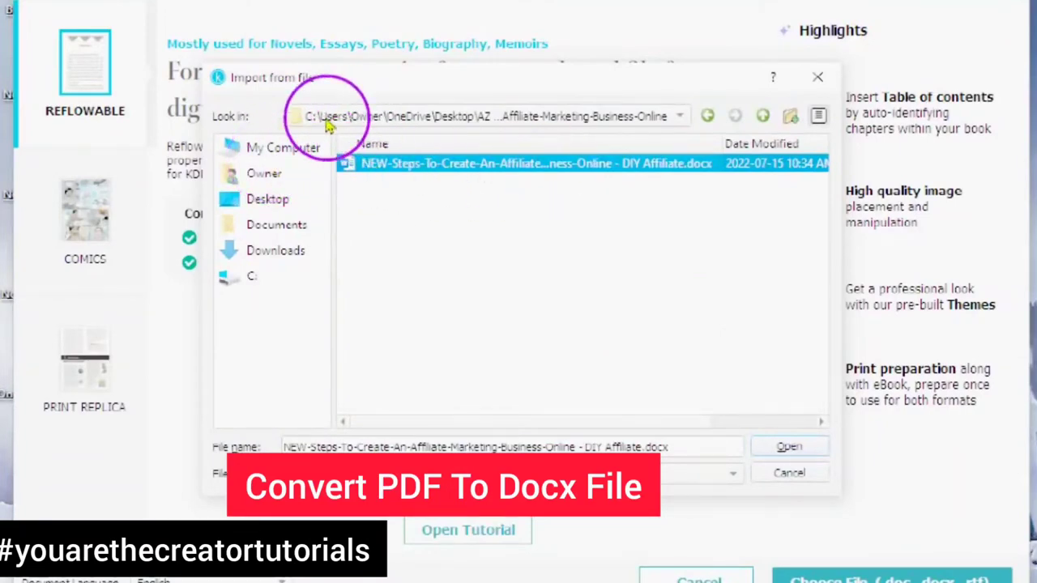
click(790, 448)
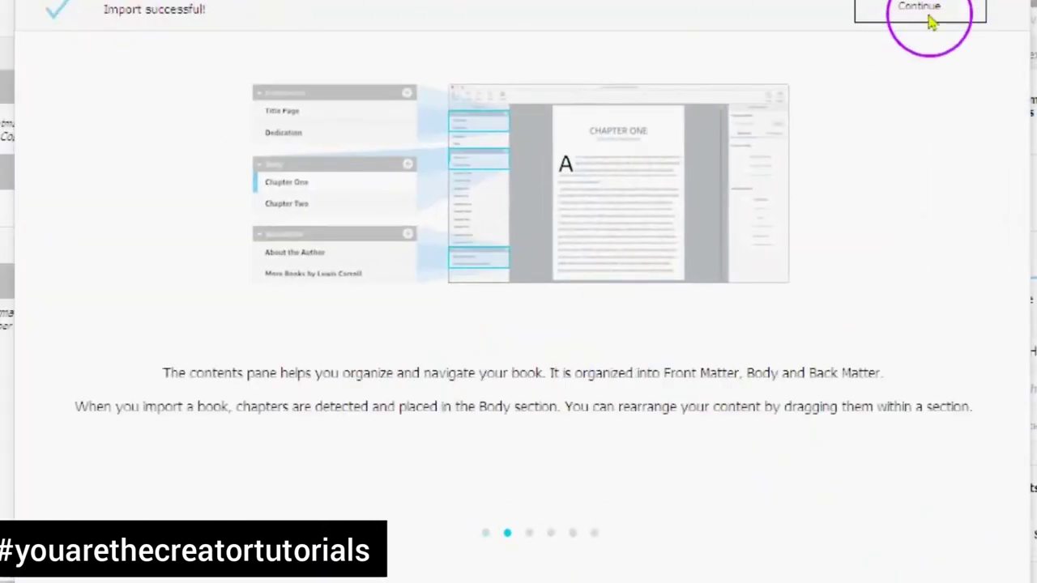
Continue past the import screen and run Get Started chapter detection
click(922, 10)
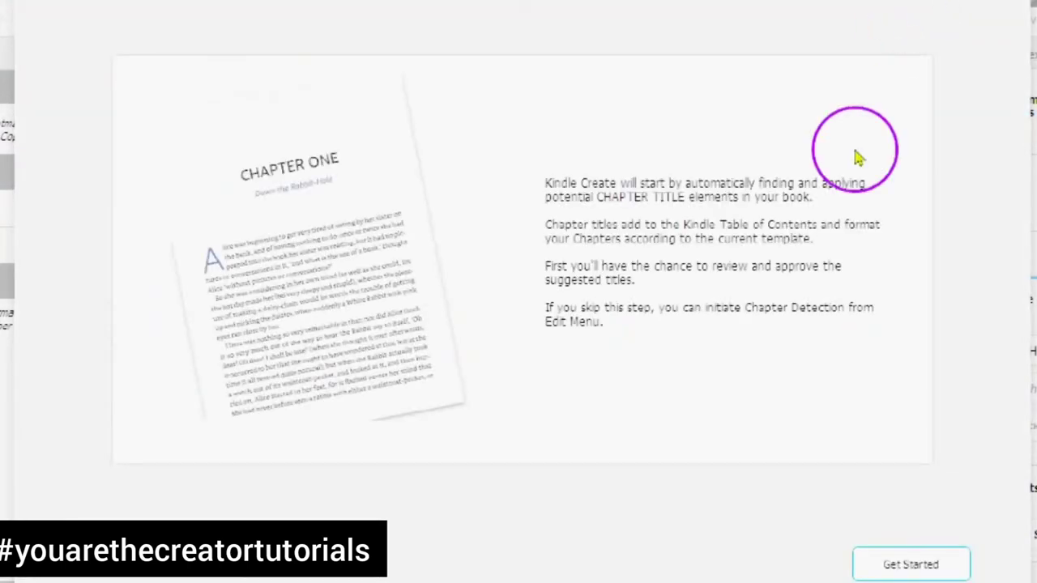
click(907, 529)
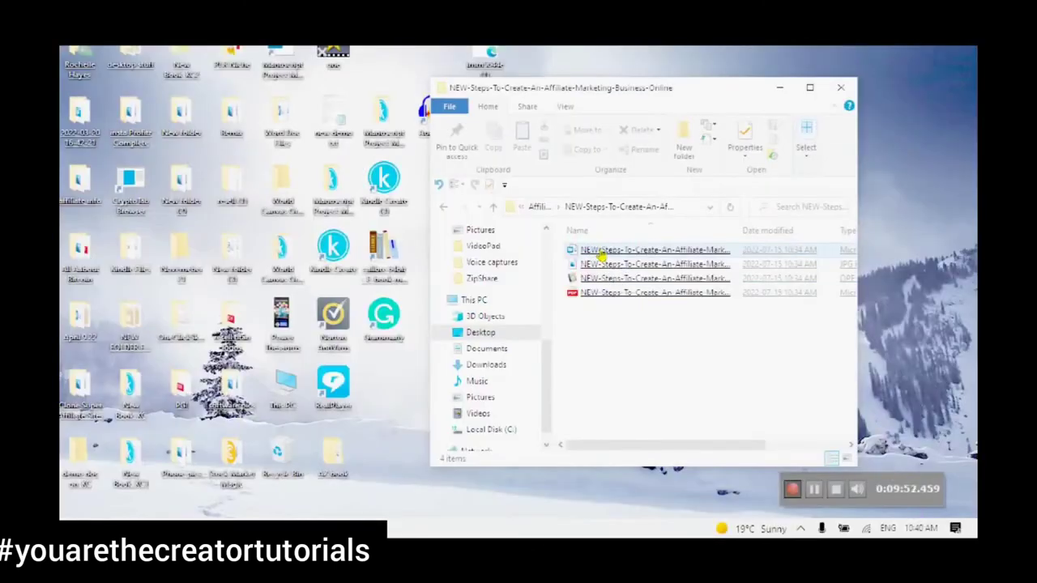
Open the affiliate ebook .docx from the NEW-Steps folder in Word
right_click(602, 255)
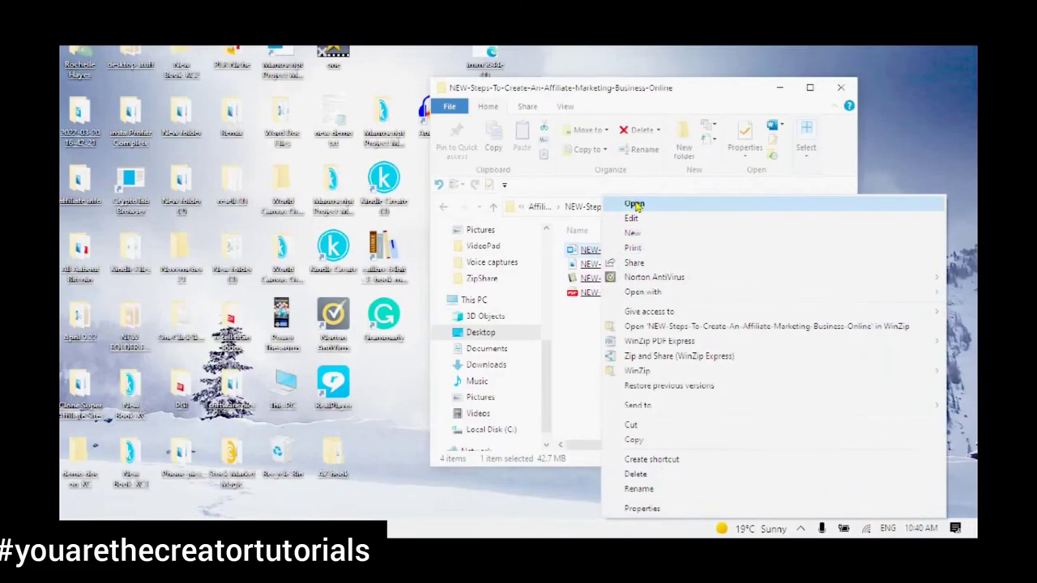
click(635, 205)
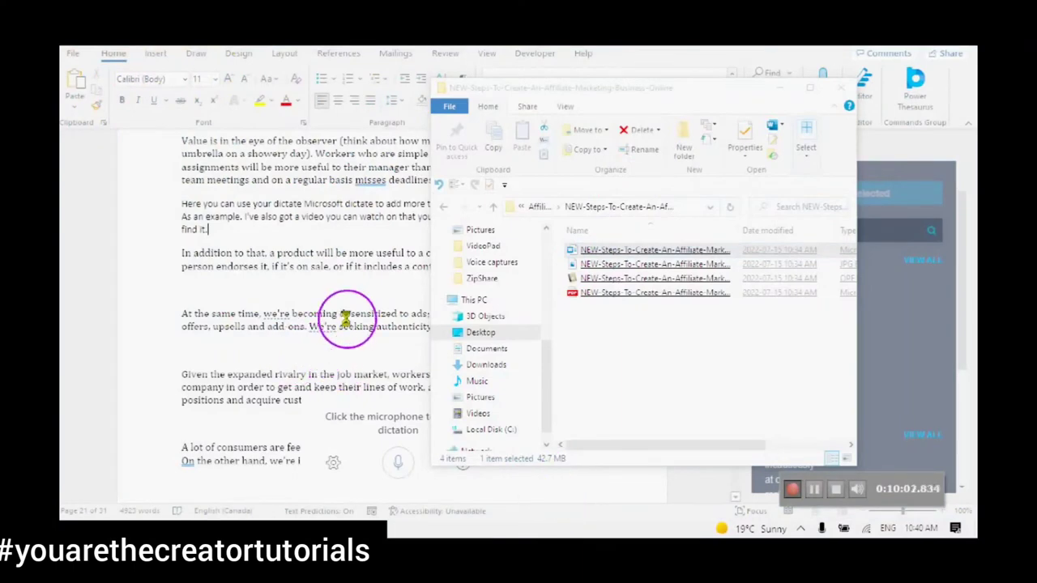
Bring the converted affiliate ebook to the front in Word and scroll through its opening pages
click(307, 240)
scroll(503, 429, down, 10)
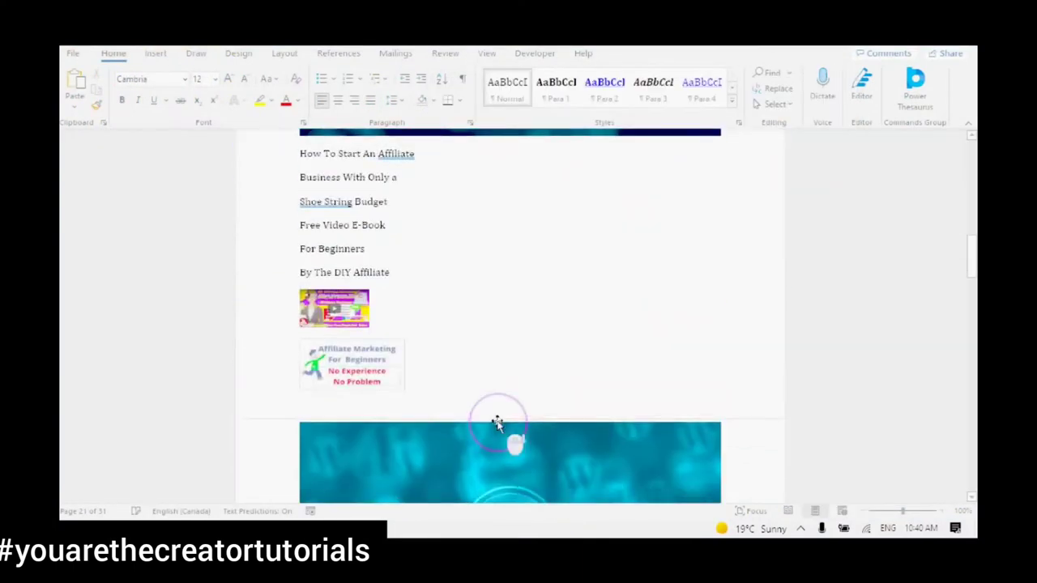
scroll(497, 423, down, 8)
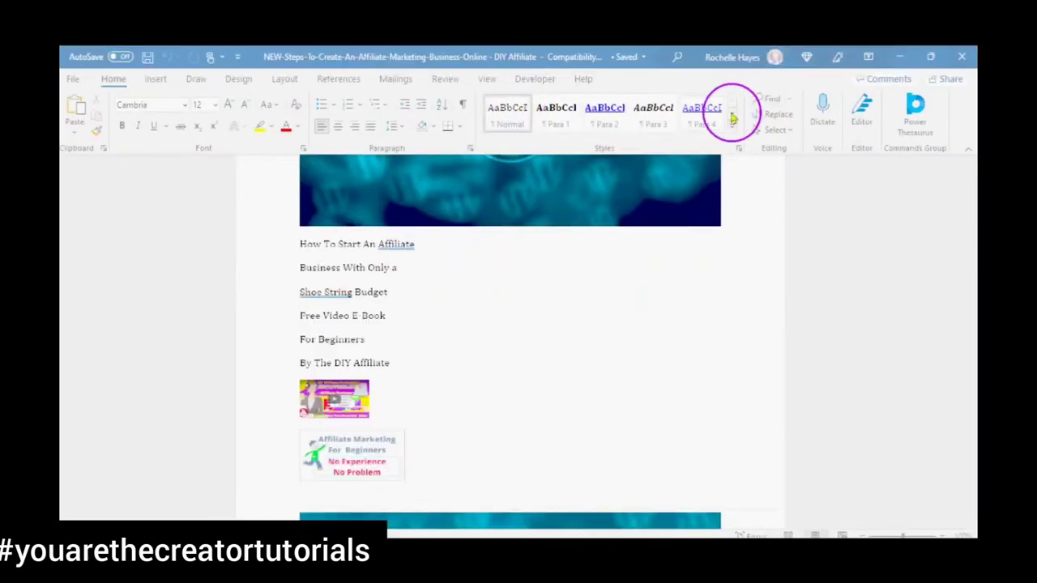
Expand the Styles gallery to browse the full list of paragraph styles, then close it
click(731, 128)
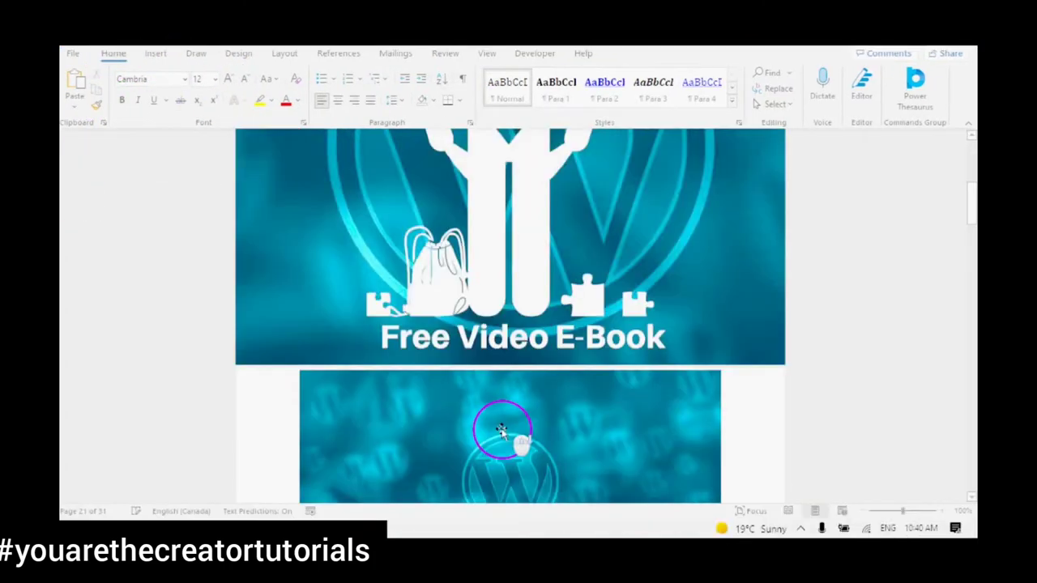
scroll(499, 429, down, 4)
scroll(498, 423, down, 4)
scroll(470, 416, up, 2)
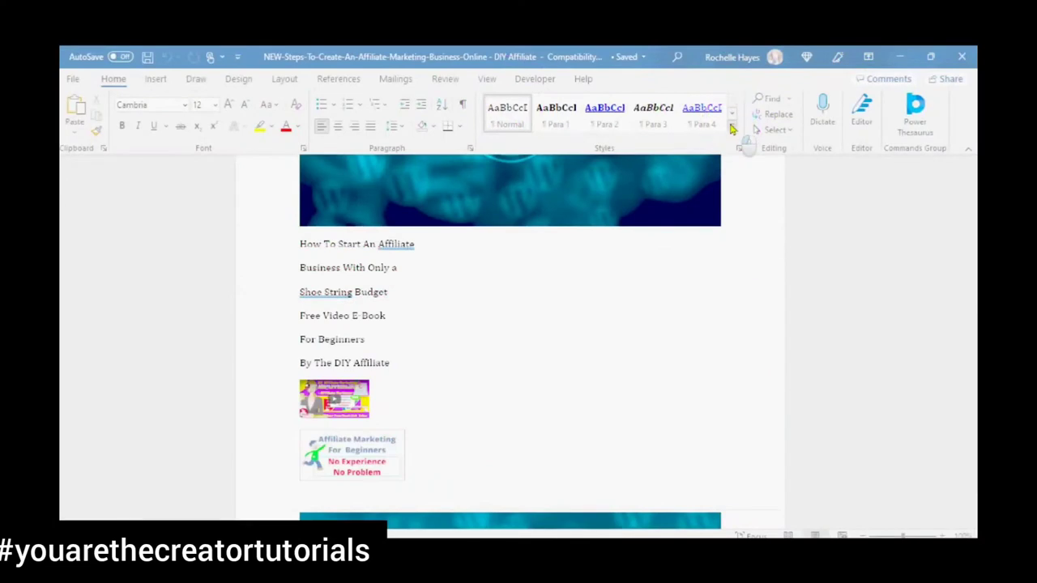
click(733, 128)
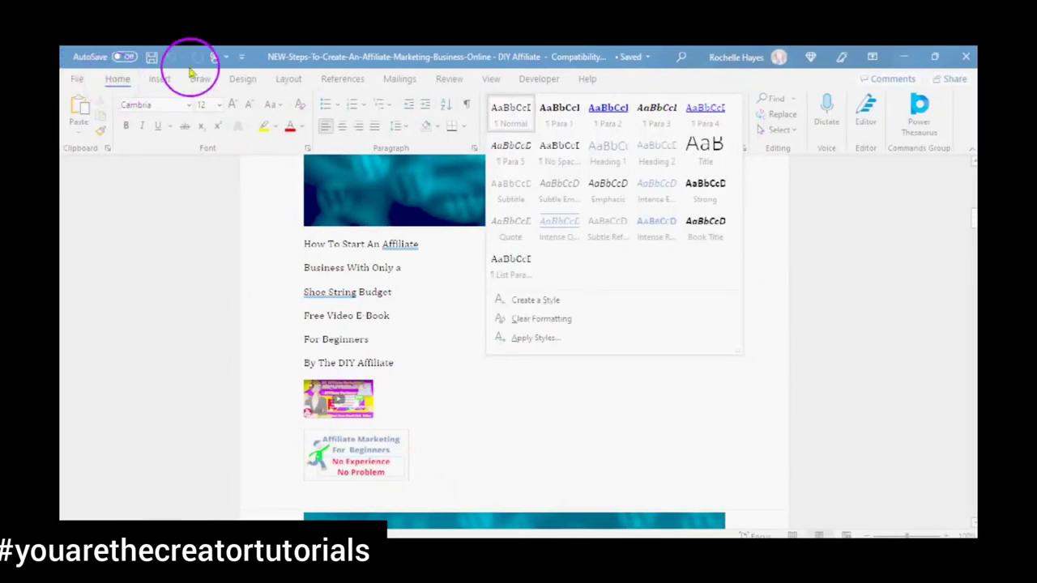
click(117, 78)
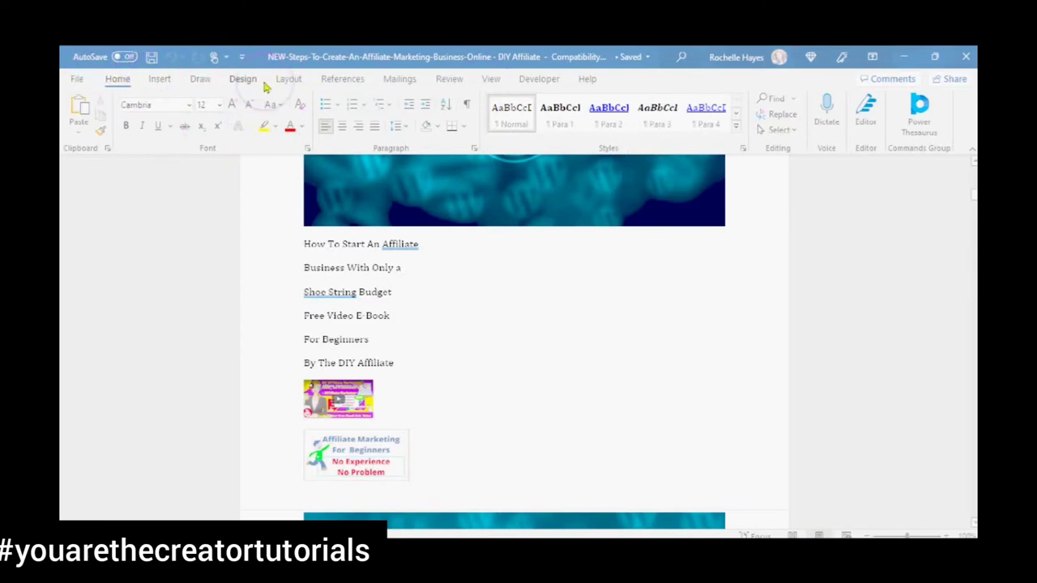
Review the Insert tab options while checking the document's title and Table of Contents
click(159, 78)
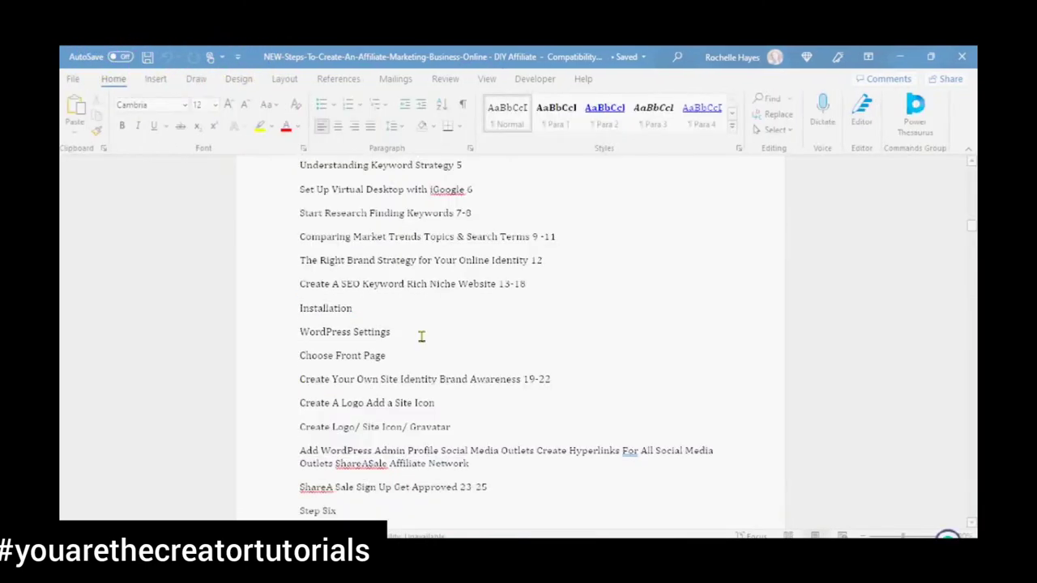
scroll(417, 273, up, 5)
scroll(365, 316, down, 3)
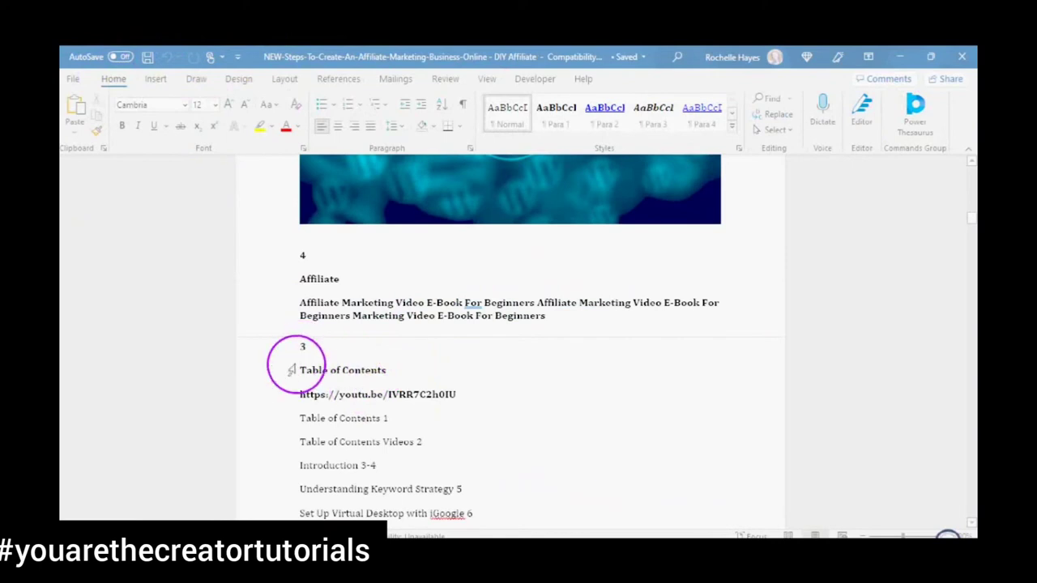
Dictate sentences after the ebook title about using Microsoft dictate and uploading the manuscript to Kindle Create
click(827, 109)
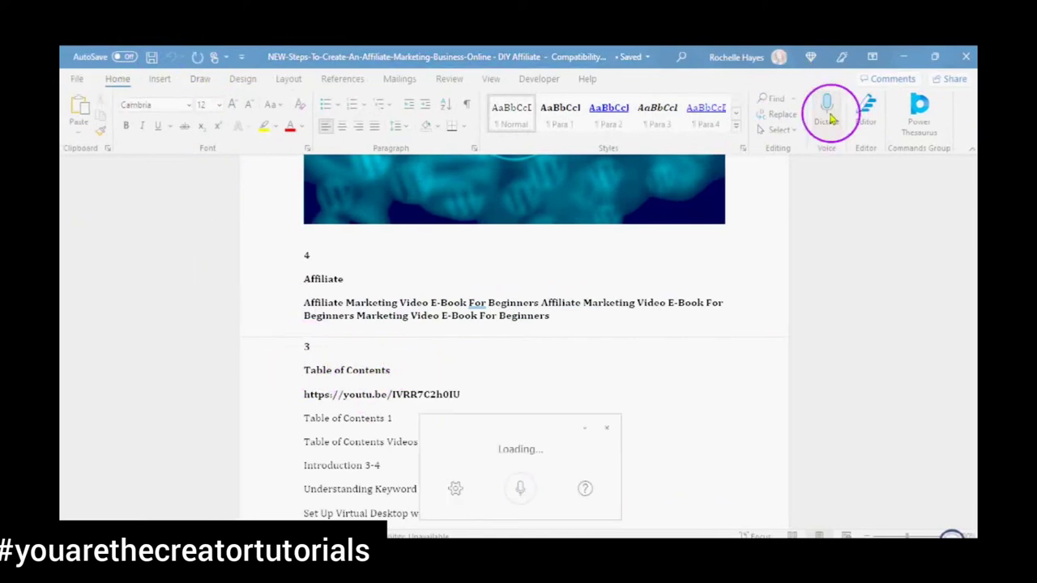
click(522, 489)
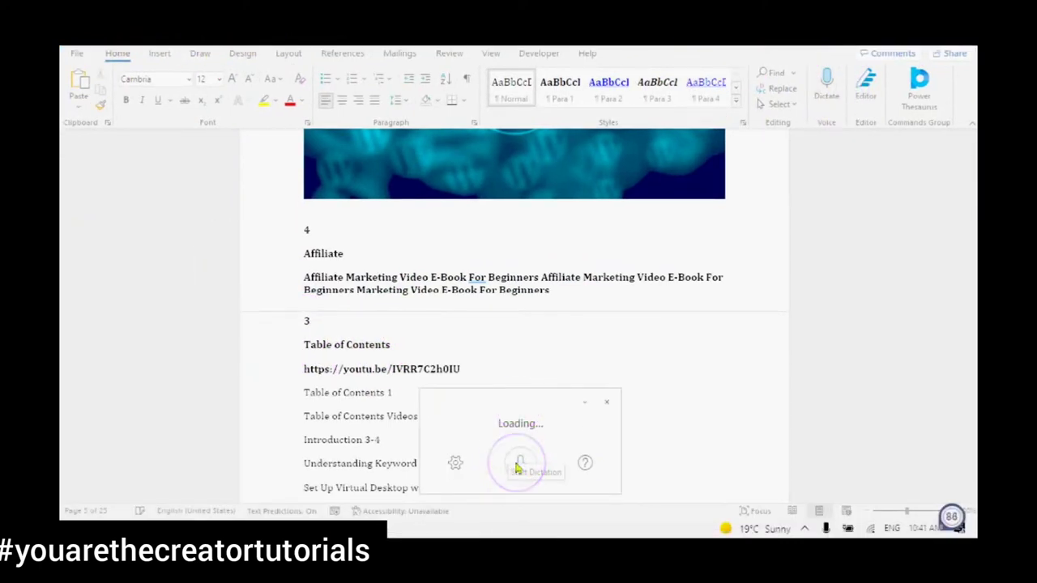
scroll(668, 428, up, 5)
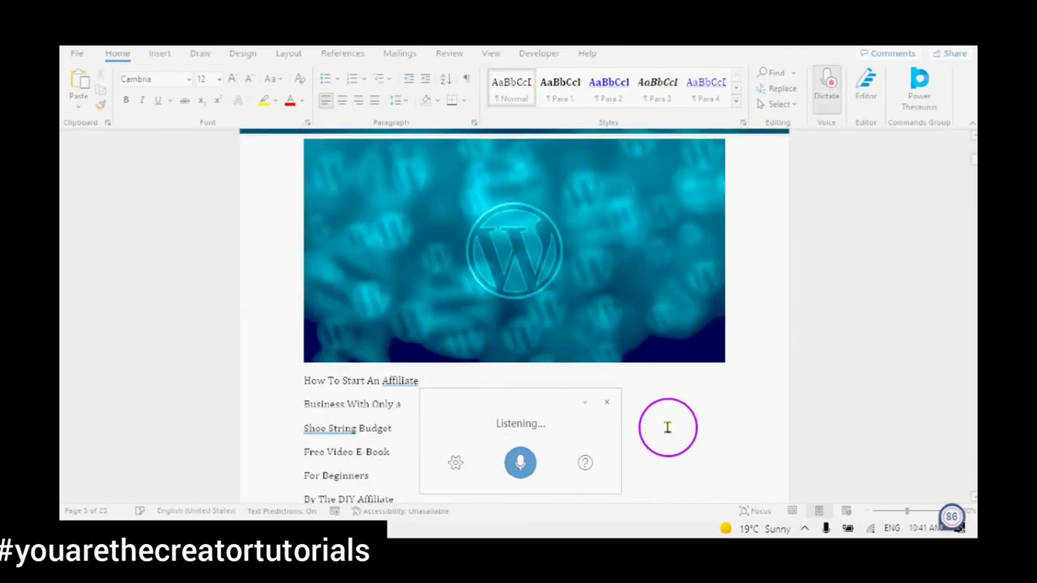
click(660, 431)
scroll(650, 434, up, 2)
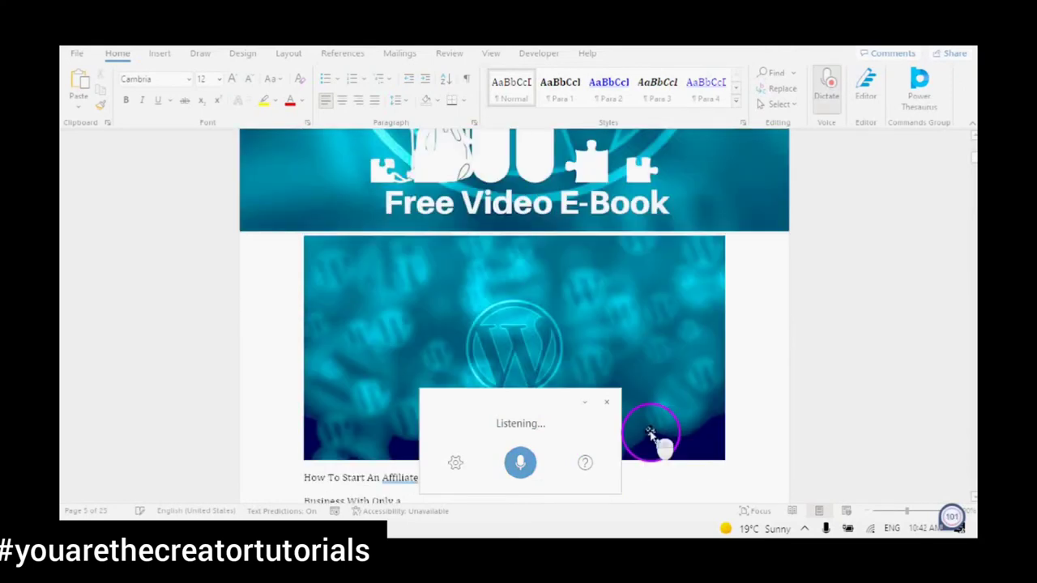
scroll(650, 434, down, 2)
scroll(695, 377, down, 1)
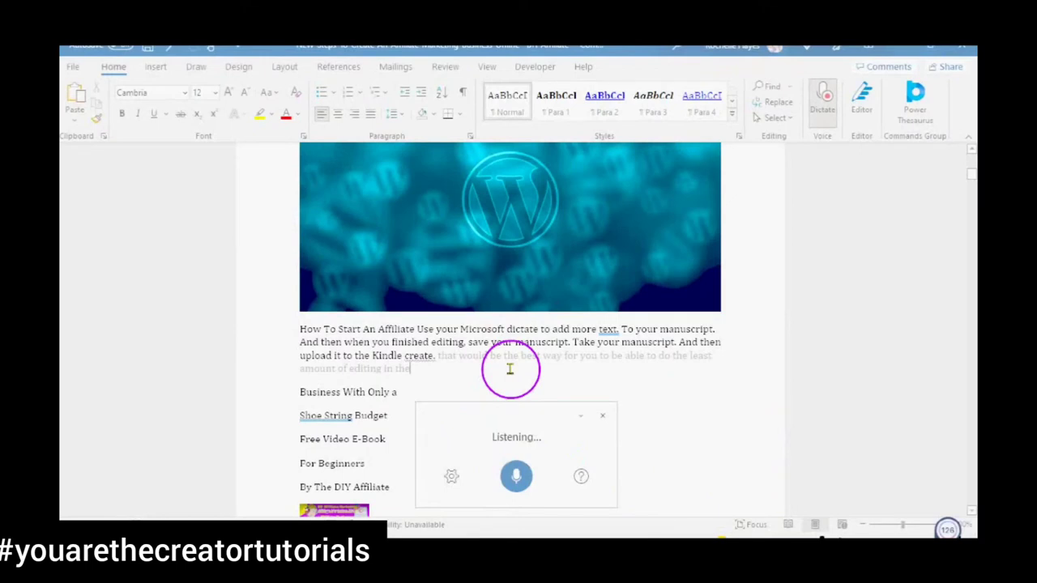
scroll(510, 369, down, 10)
scroll(506, 354, down, 5)
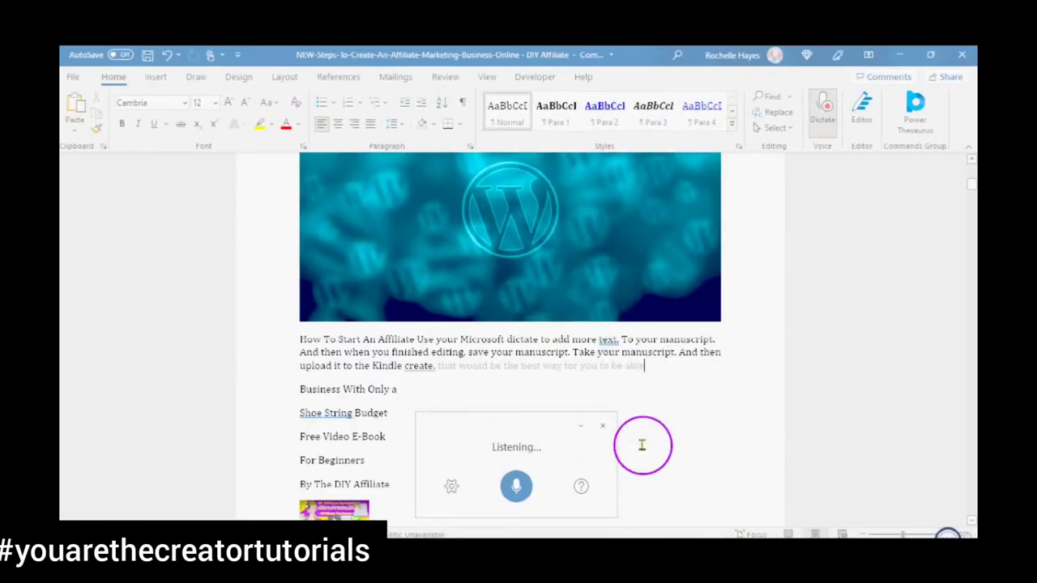